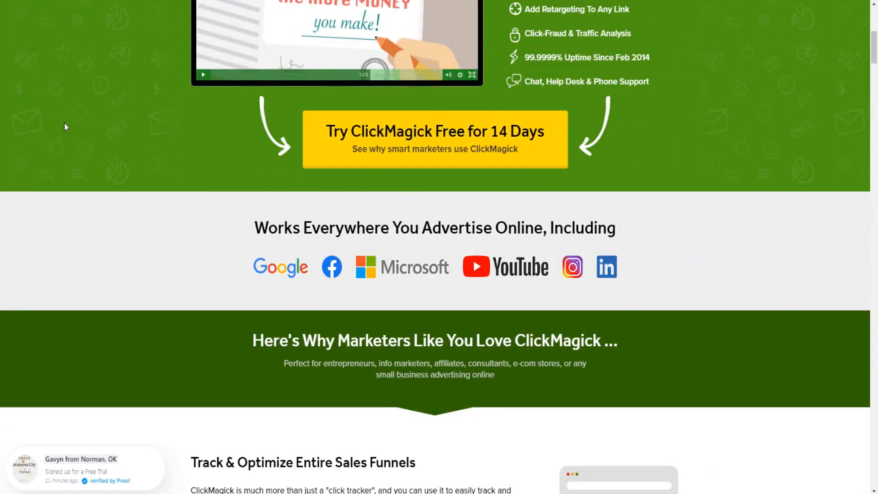
- Look over the ClickMagick homepage and the Tracking Magick guide page with its introduction and six parts
{"action": "scroll", "coordinate": [67, 126], "scroll_direction": "down", "scroll_amount": 2}
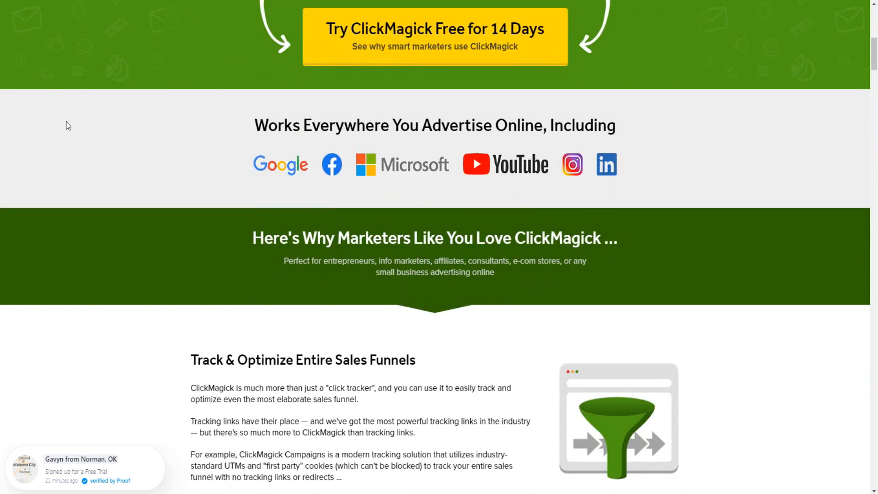
{"action": "scroll", "coordinate": [69, 138], "scroll_direction": "down", "scroll_amount": 6}
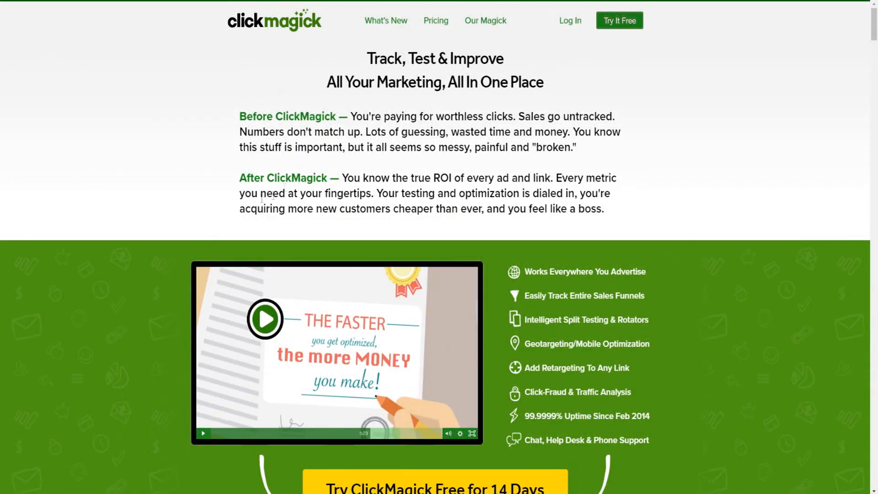
{"action": "scroll", "coordinate": [196, 187], "scroll_direction": "down", "scroll_amount": 1}
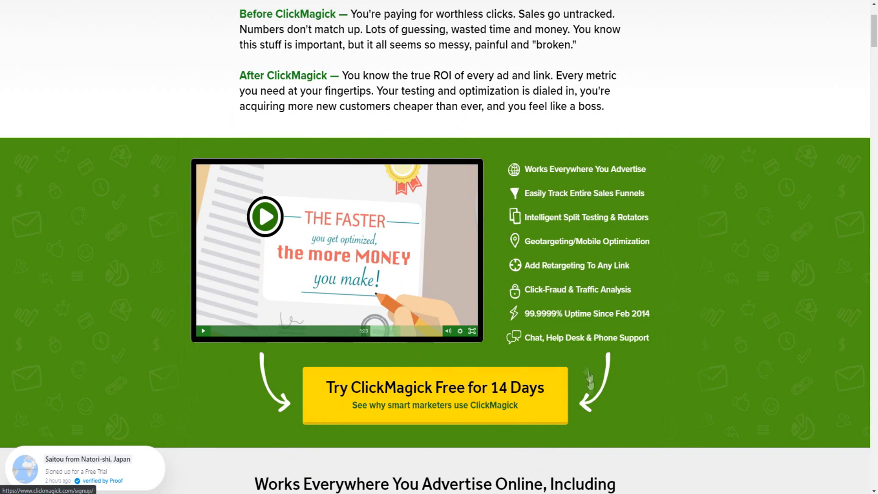
{"action": "scroll", "coordinate": [417, 385], "scroll_direction": "up", "scroll_amount": 2}
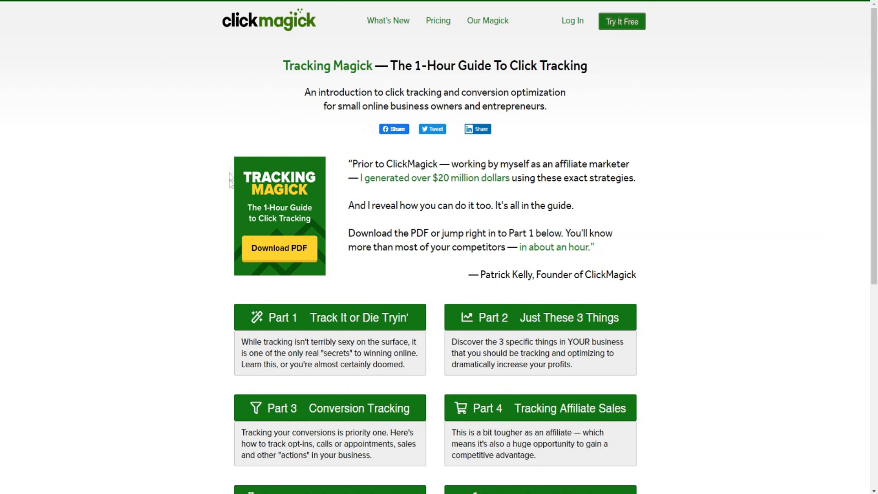
{"action": "left_click_drag", "start_coordinate": [391, 66], "coordinate": [596, 73]}
{"action": "left_click_drag", "start_coordinate": [383, 92], "coordinate": [469, 89]}
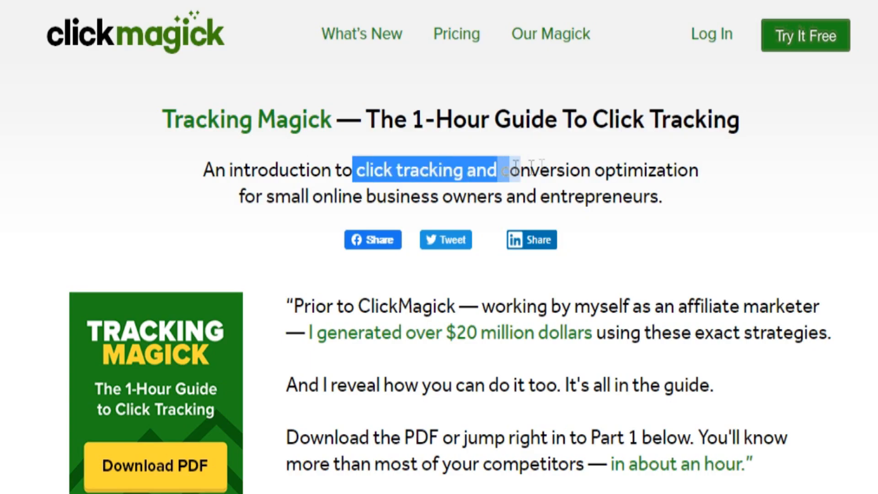
{"action": "left_click_drag", "start_coordinate": [516, 165], "coordinate": [669, 210]}
{"action": "left_click", "coordinate": [715, 212]}
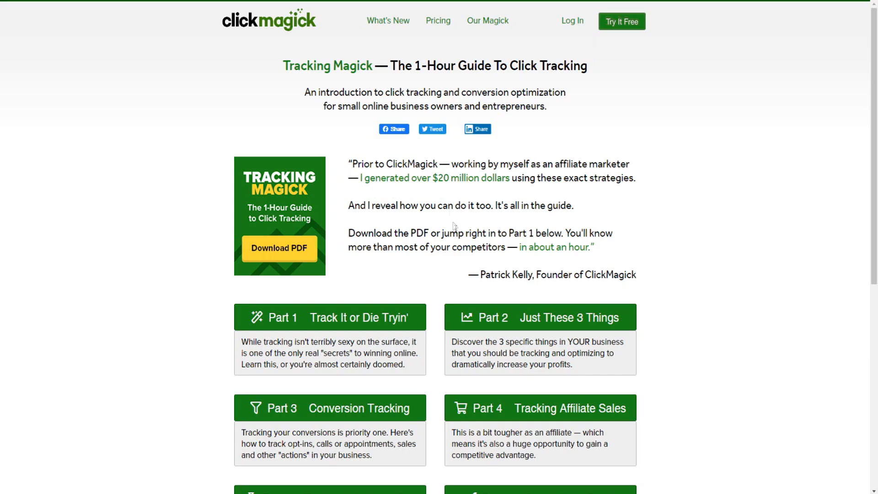
{"action": "scroll", "coordinate": [380, 272], "scroll_direction": "down", "scroll_amount": 4}
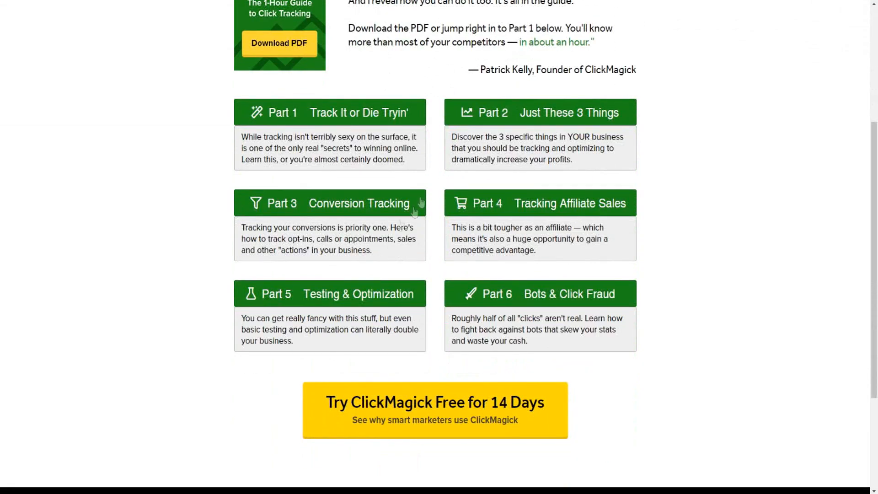
{"action": "scroll", "coordinate": [425, 186], "scroll_direction": "up", "scroll_amount": 1}
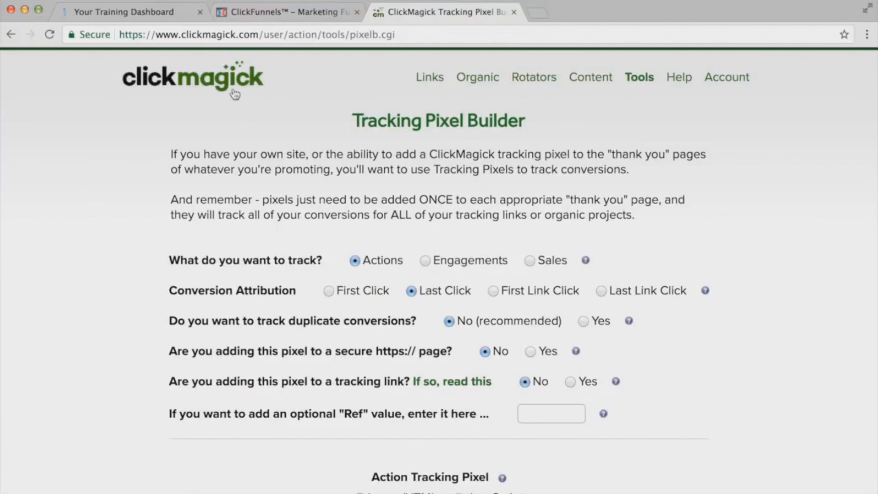
- Open the Pixel Builder among the tracking pixel tools
{"action": "left_click", "coordinate": [641, 79]}
{"action": "left_click", "coordinate": [658, 270]}
{"action": "left_click", "coordinate": [661, 284]}
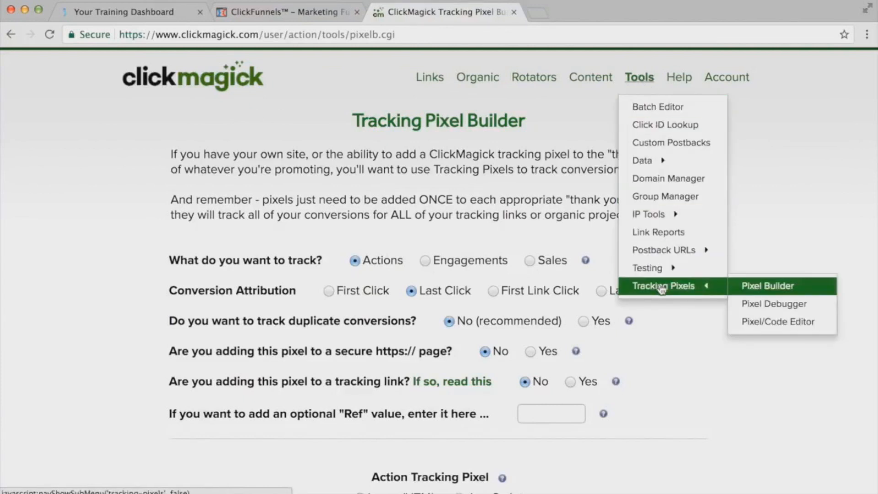
{"action": "left_click", "coordinate": [773, 287]}
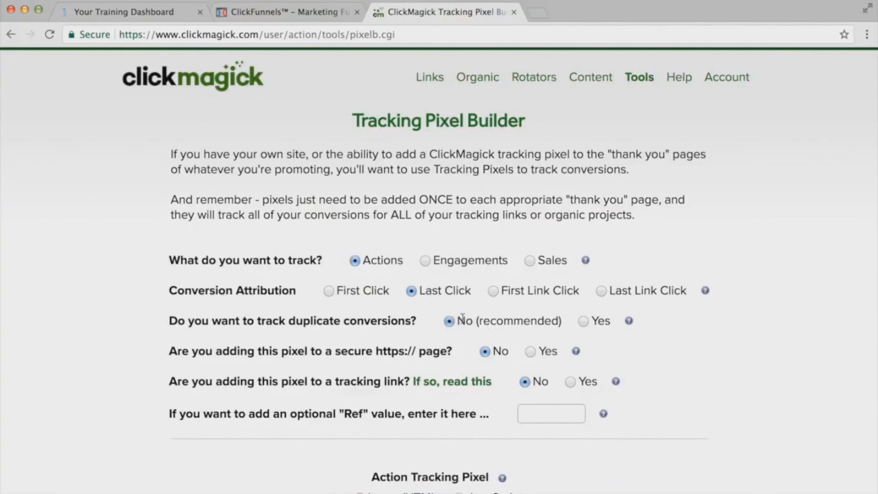
{"action": "scroll", "coordinate": [450, 322], "scroll_direction": "down", "scroll_amount": 2}
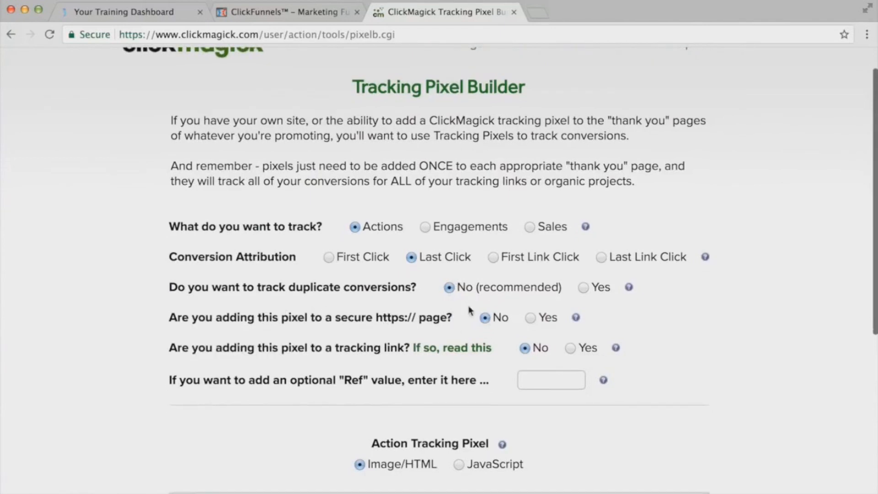
{"action": "left_click", "coordinate": [530, 317]}
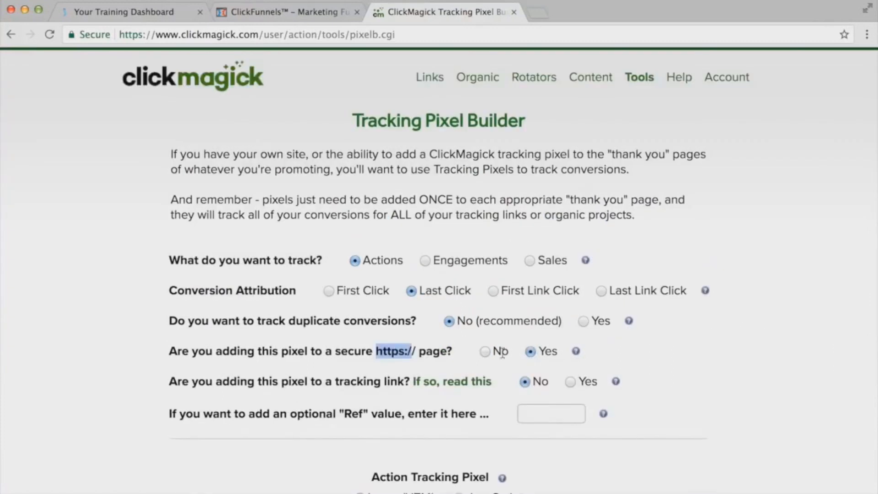
{"action": "left_click", "coordinate": [482, 352]}
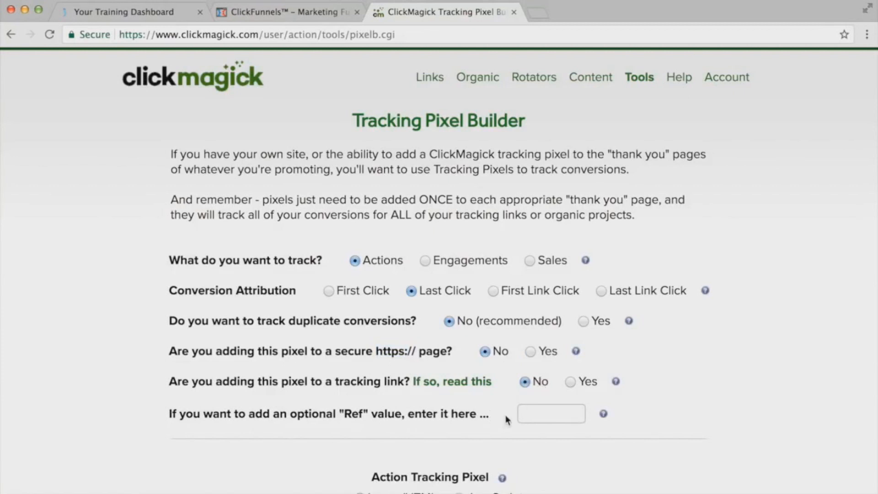
- Generate the Action Tracking Pixel code in JavaScript format
{"action": "scroll", "coordinate": [475, 404], "scroll_direction": "down", "scroll_amount": 1}
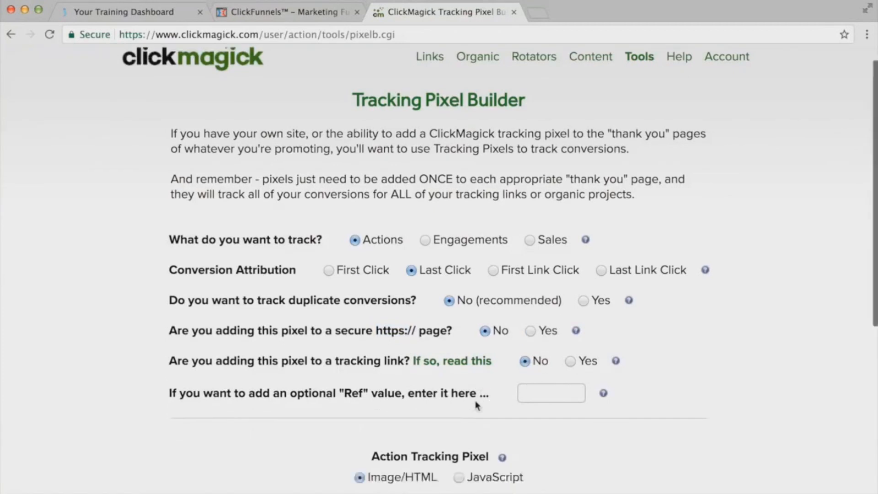
{"action": "scroll", "coordinate": [476, 404], "scroll_direction": "down", "scroll_amount": 5}
{"action": "left_click", "coordinate": [459, 370]}
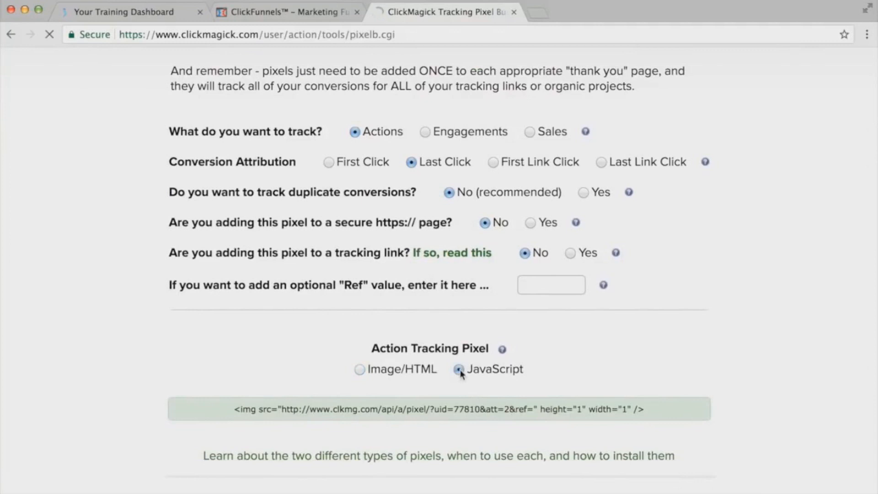
{"action": "scroll", "coordinate": [538, 338], "scroll_direction": "down", "scroll_amount": 15}
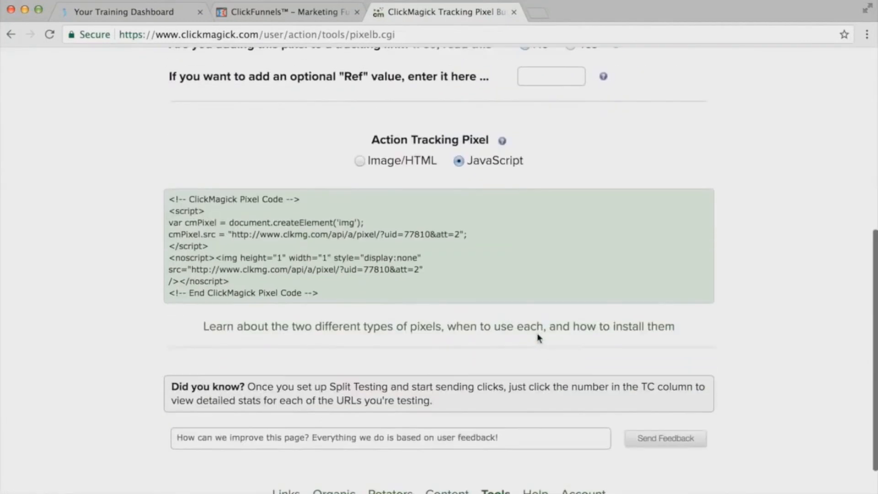
- Copy the complete JavaScript pixel code and paste it into the header tracking code of the sales funnel page
{"action": "left_click_drag", "start_coordinate": [322, 296], "coordinate": [171, 186]}
{"action": "key", "text": "ctrl+c"}
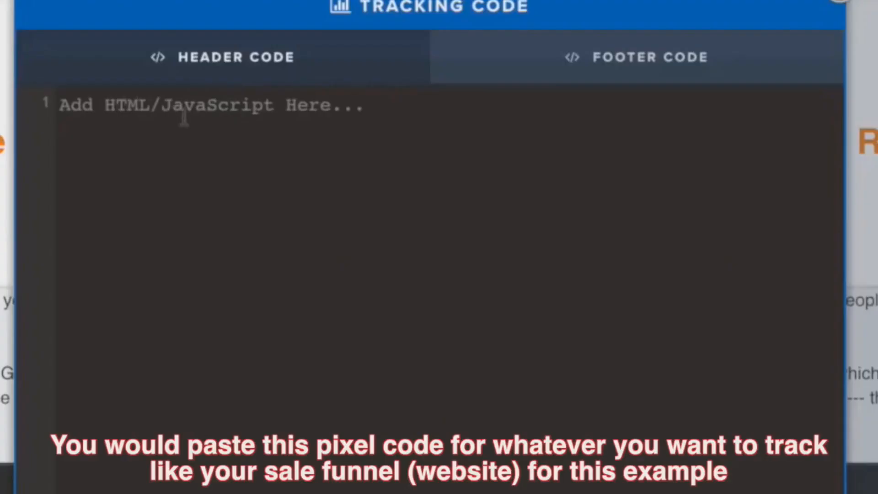
{"action": "right_click", "coordinate": [153, 128]}
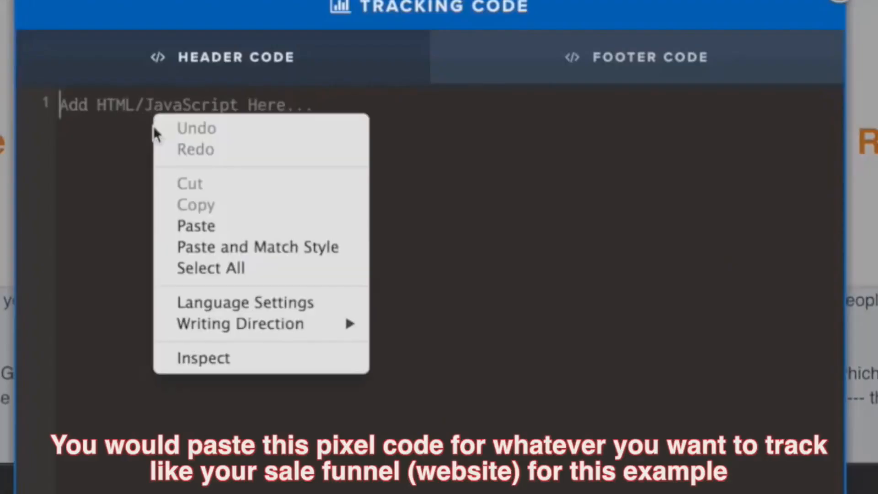
{"action": "left_click", "coordinate": [206, 226]}
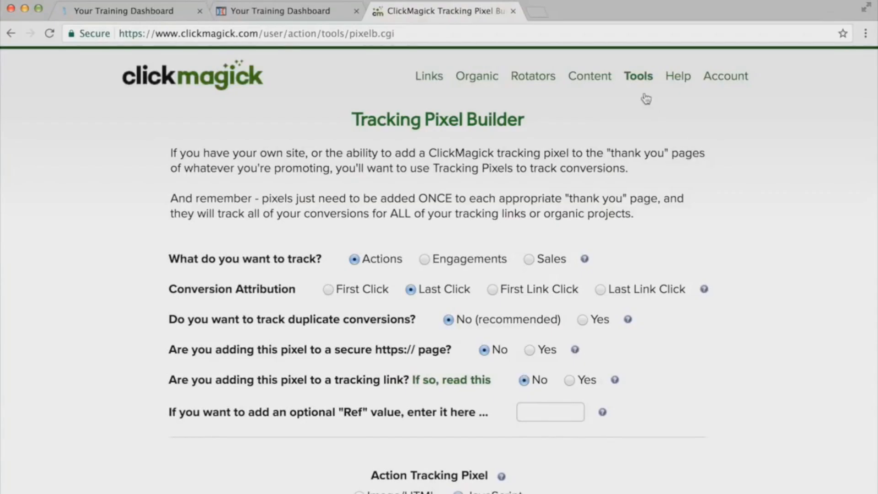
- Create a new link group named "Funnel - Example" in the Group Manager
{"action": "mouse_move", "coordinate": [641, 78]}
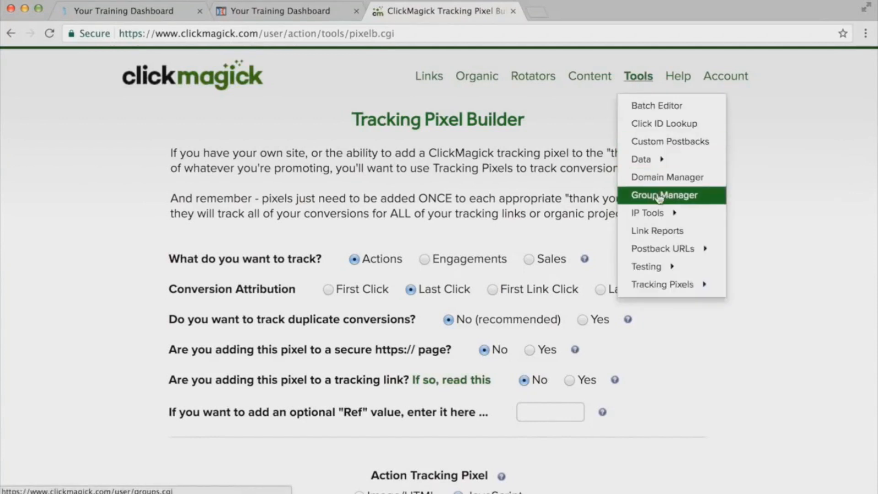
{"action": "left_click", "coordinate": [659, 198]}
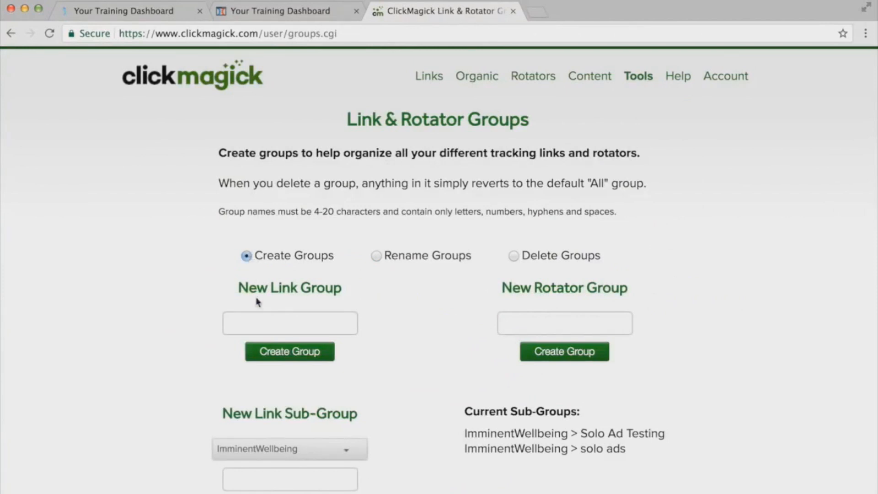
{"action": "left_click", "coordinate": [264, 325]}
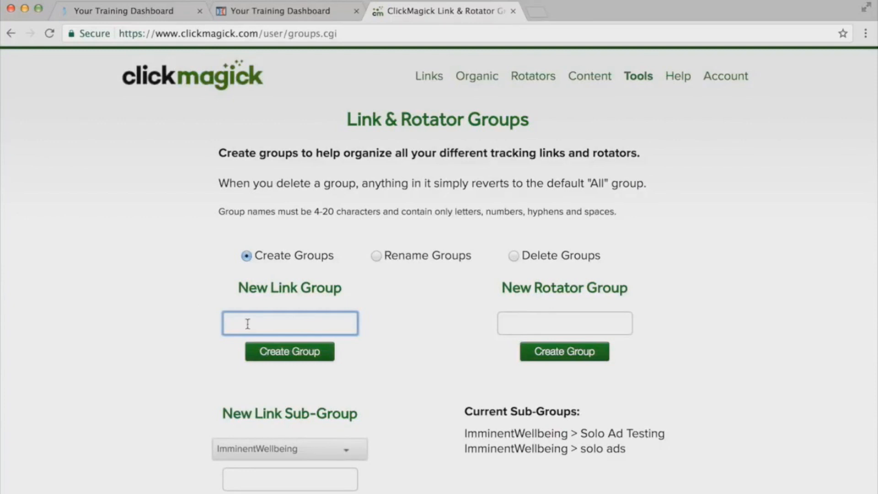
{"action": "type", "text": "Funne"}
{"action": "type", "text": ";"}
{"action": "type", "text": "el "}
{"action": "type", "text": "- Example"}
{"action": "left_click_drag", "start_coordinate": [304, 324], "coordinate": [267, 323]}
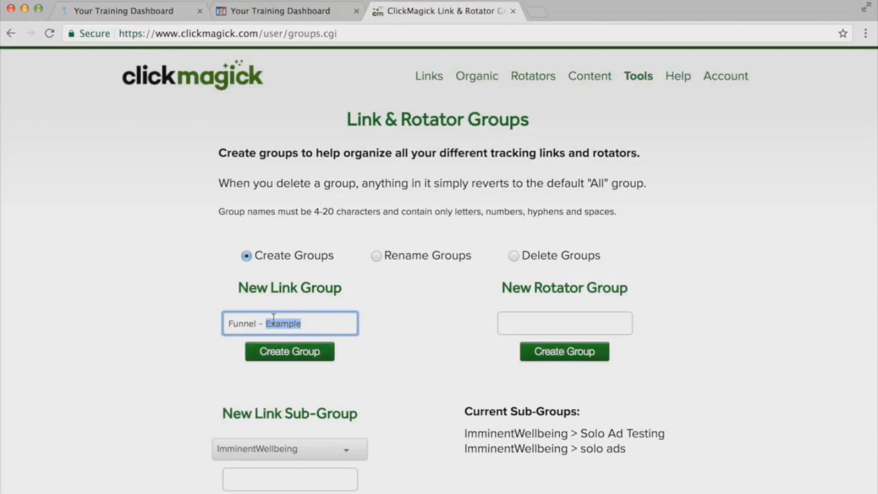
{"action": "left_click", "coordinate": [321, 339]}
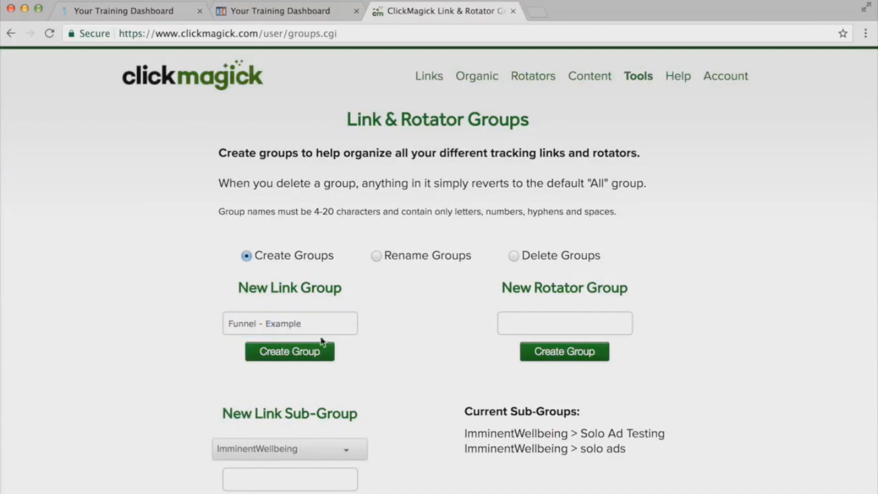
{"action": "left_click", "coordinate": [290, 352]}
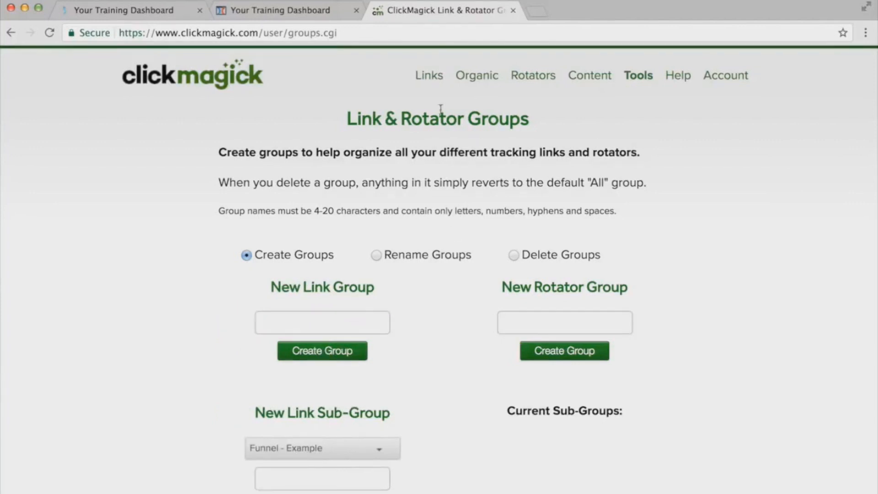
- Go to the tracking links list and filter it to the "Funnel - Example" group
{"action": "left_click", "coordinate": [429, 76]}
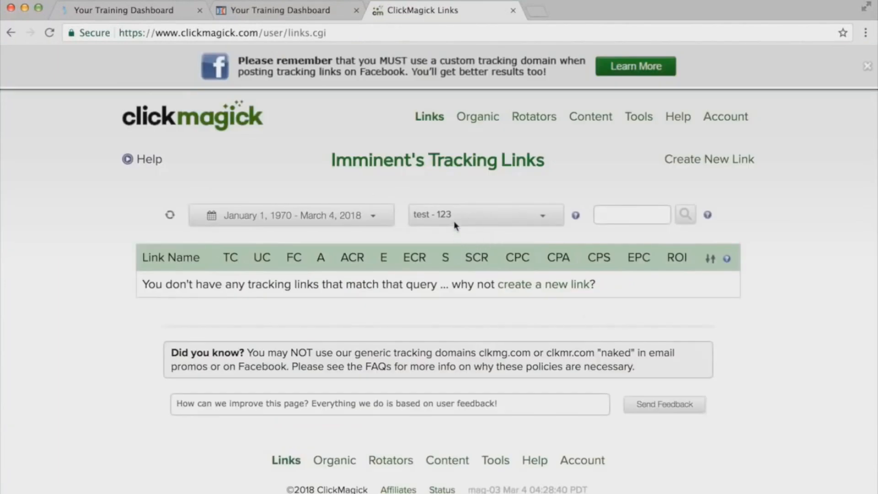
{"action": "left_click", "coordinate": [443, 215]}
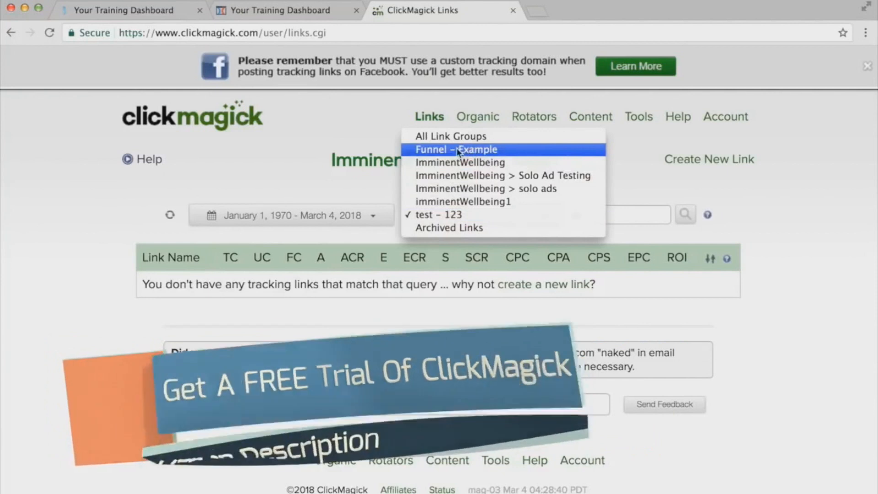
{"action": "left_click", "coordinate": [450, 150]}
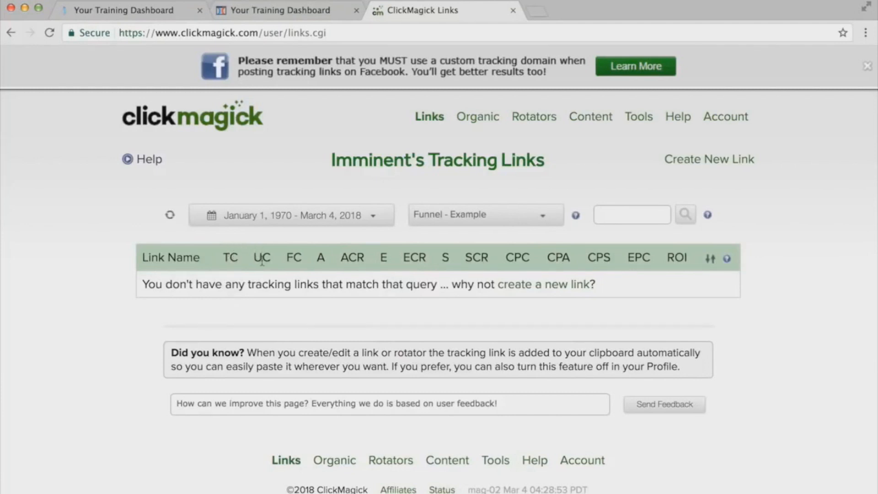
{"action": "left_click_drag", "start_coordinate": [256, 257], "coordinate": [269, 254]}
{"action": "left_click", "coordinate": [257, 256]}
{"action": "left_click_drag", "start_coordinate": [549, 257], "coordinate": [569, 256]}
{"action": "left_click", "coordinate": [547, 256]}
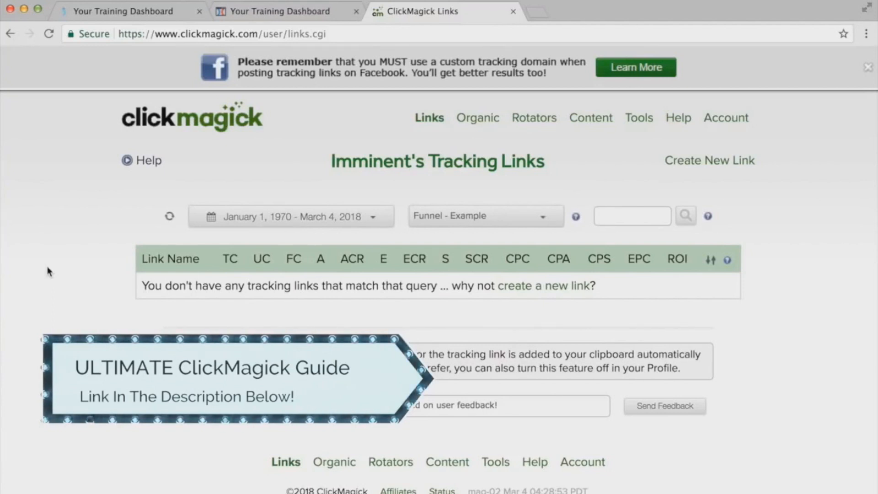
- Start a new tracking link in the "Funnel - Example" link group and name it "Total Stats"
{"action": "left_click", "coordinate": [526, 287]}
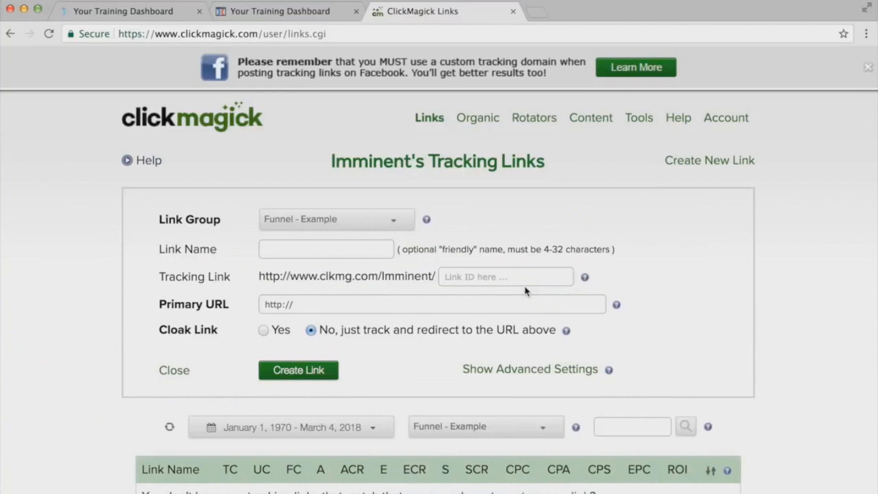
{"action": "left_click", "coordinate": [300, 219]}
{"action": "left_click", "coordinate": [272, 218]}
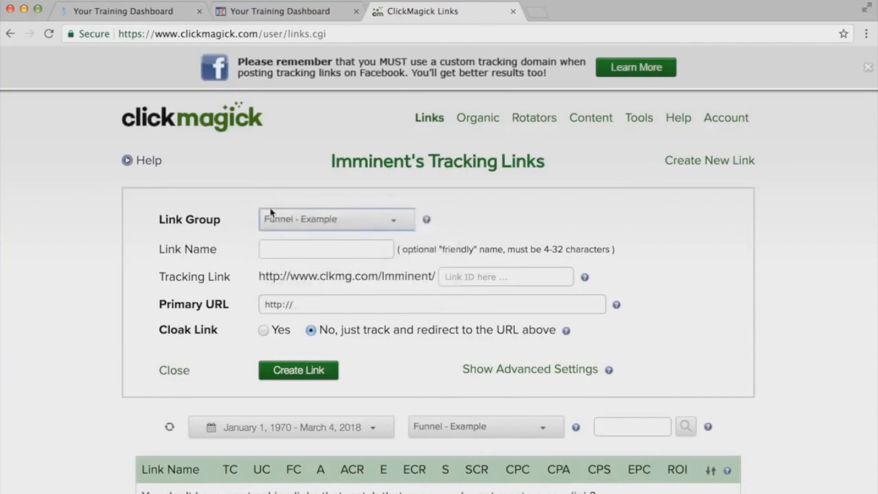
{"action": "left_click_drag", "start_coordinate": [160, 249], "coordinate": [215, 248]}
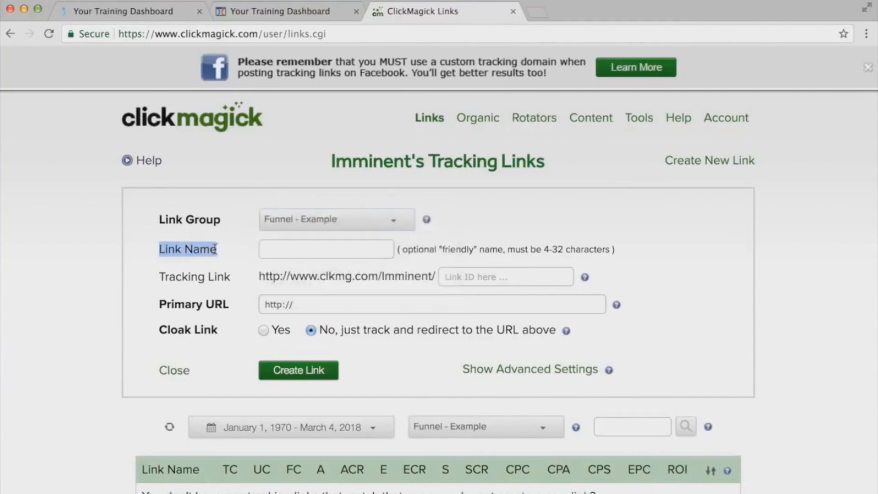
{"action": "left_click", "coordinate": [277, 249]}
{"action": "type", "text": "Total Stats"}
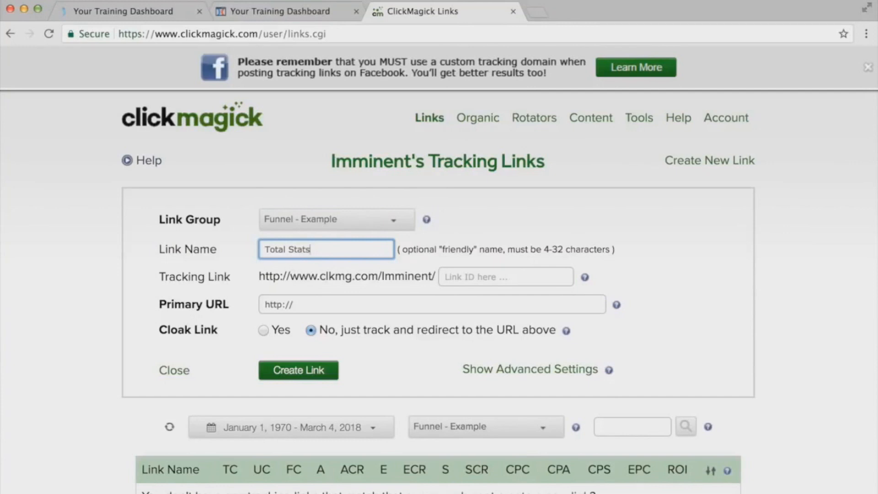
{"action": "left_click", "coordinate": [315, 280]}
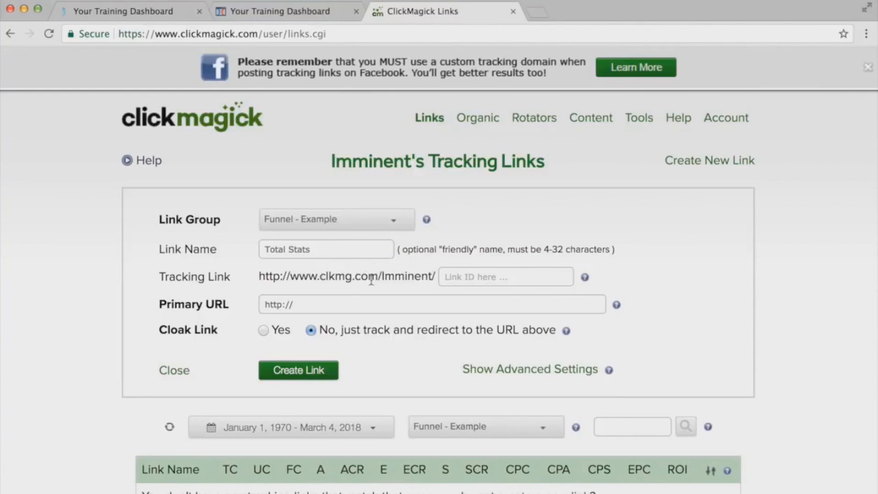
{"action": "left_click", "coordinate": [455, 275]}
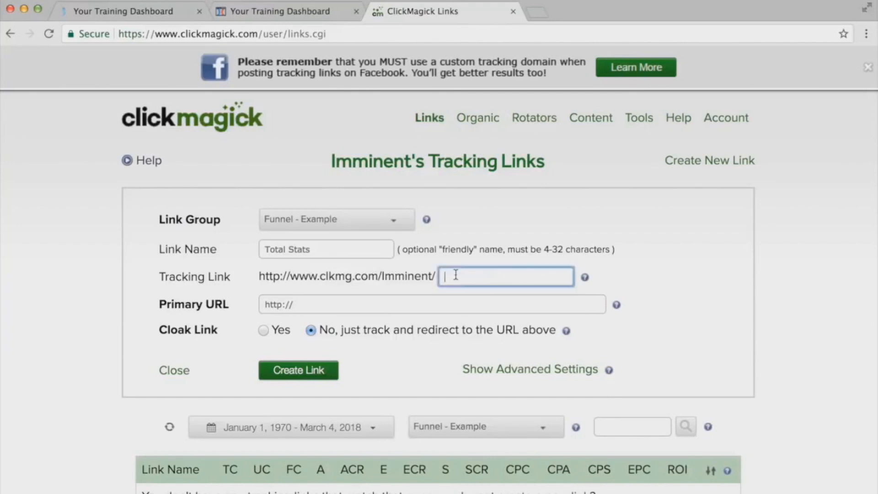
{"action": "left_click_drag", "start_coordinate": [417, 299], "coordinate": [258, 299]}
{"action": "left_click", "coordinate": [255, 300]}
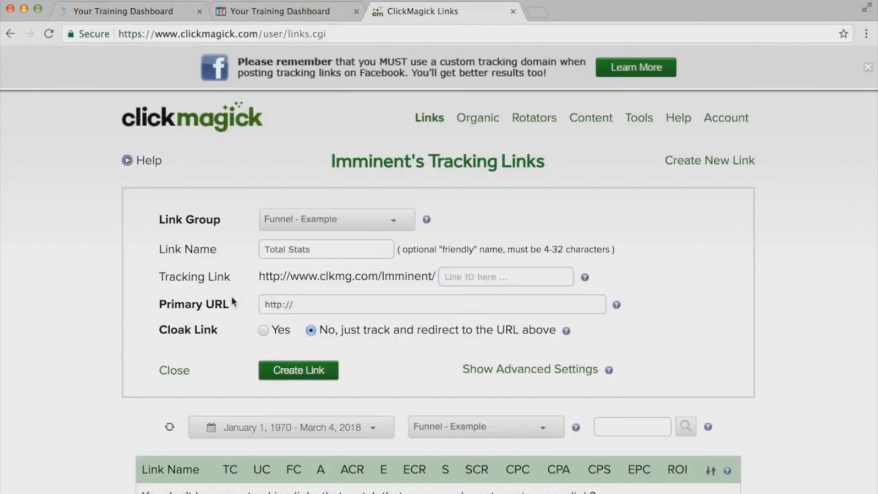
{"action": "left_click_drag", "start_coordinate": [158, 303], "coordinate": [241, 303]}
{"action": "left_click", "coordinate": [295, 305]}
{"action": "key", "text": "BackSpace"}
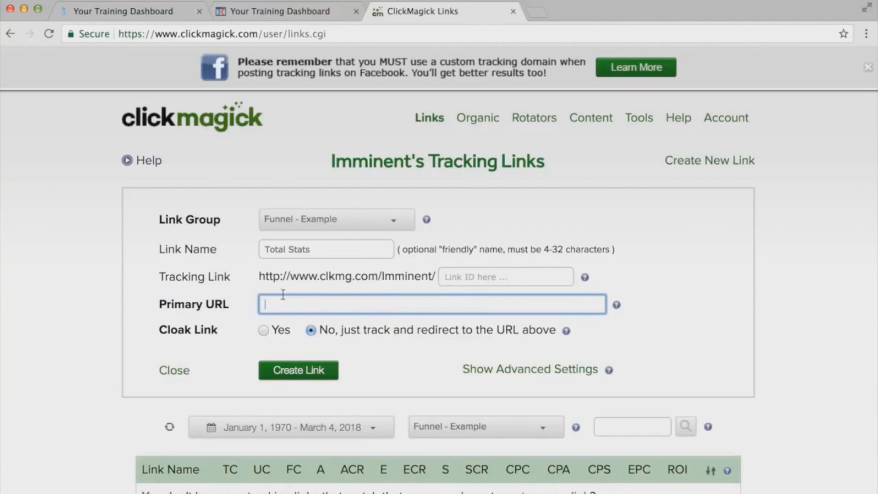
{"action": "right_click", "coordinate": [300, 309]}
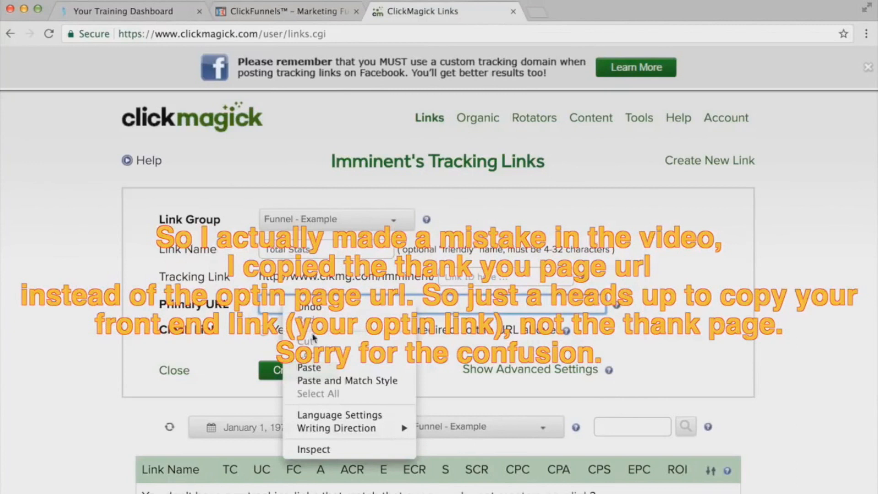
{"action": "left_click", "coordinate": [297, 361]}
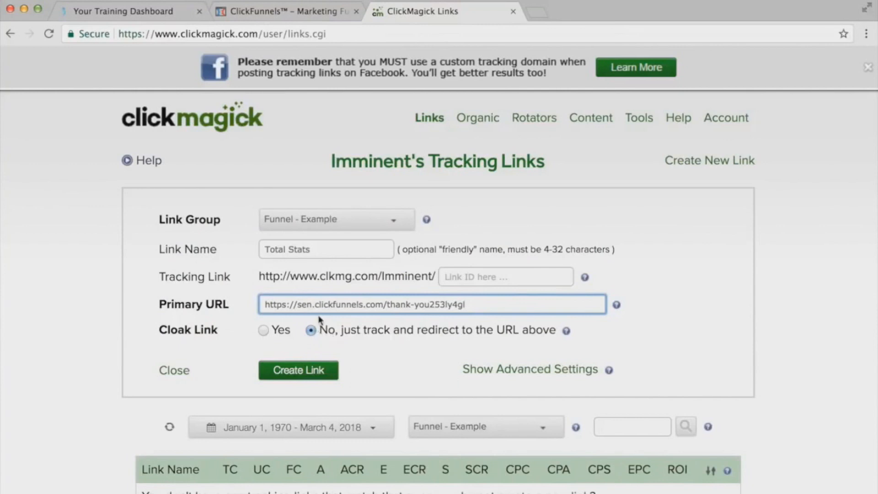
- Mark the "Total Stats" link as a Funnel Entry Link, create it and open its details
{"action": "left_click", "coordinate": [503, 368]}
{"action": "scroll", "coordinate": [435, 355], "scroll_direction": "down", "scroll_amount": 2}
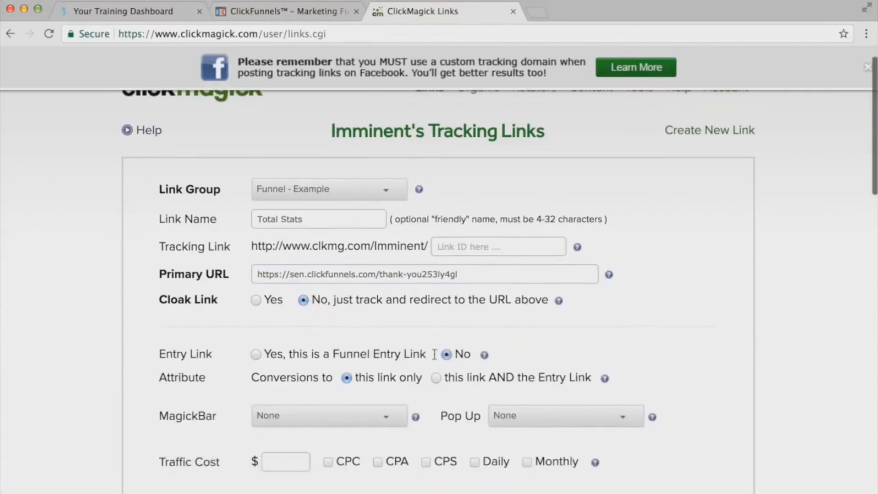
{"action": "left_click", "coordinate": [255, 355]}
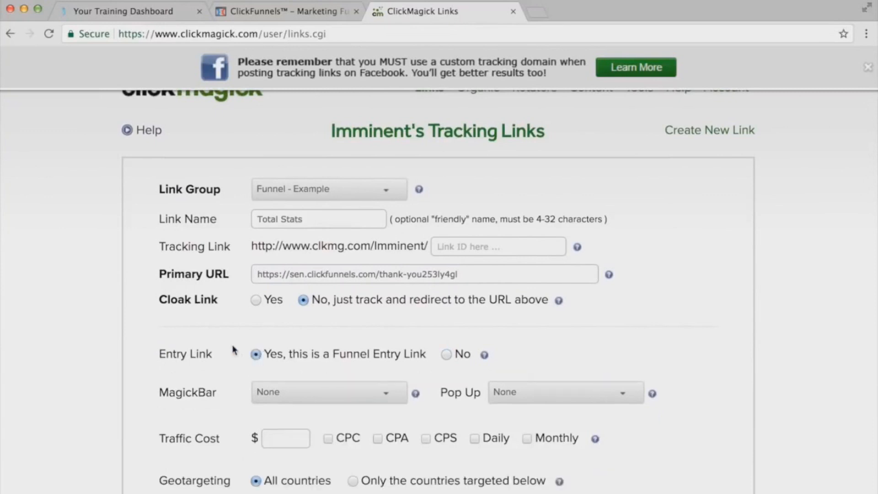
{"action": "left_click_drag", "start_coordinate": [158, 355], "coordinate": [208, 353]}
{"action": "left_click", "coordinate": [237, 352]}
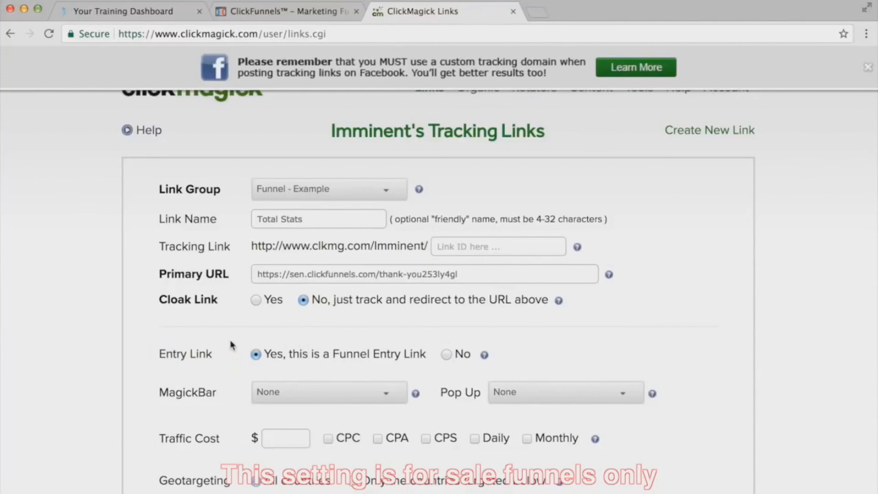
{"action": "scroll", "coordinate": [258, 348], "scroll_direction": "down", "scroll_amount": 10}
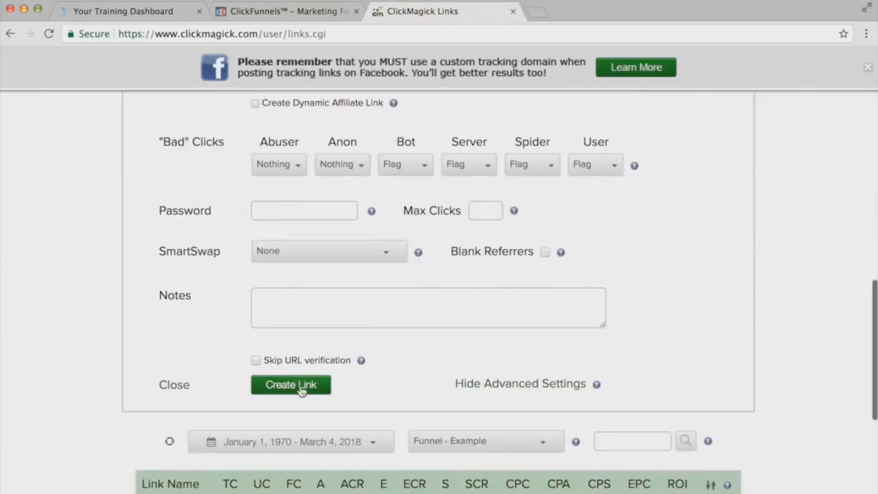
{"action": "left_click", "coordinate": [270, 388]}
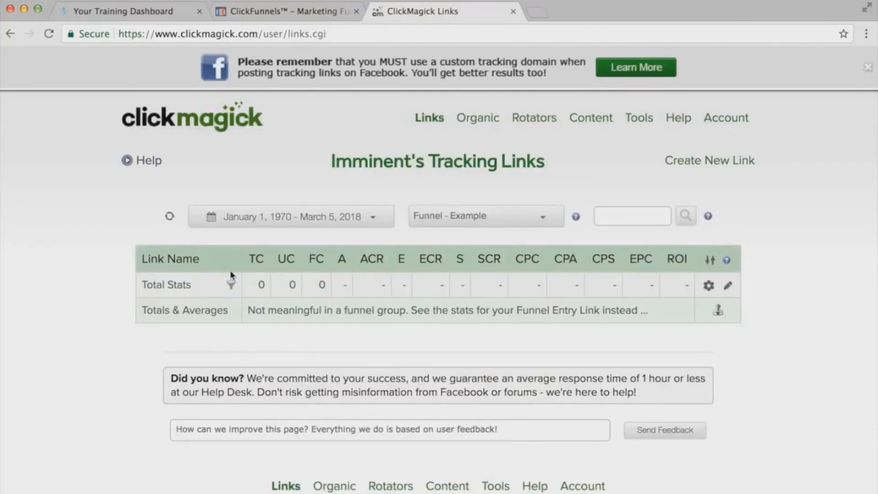
{"action": "left_click", "coordinate": [172, 286]}
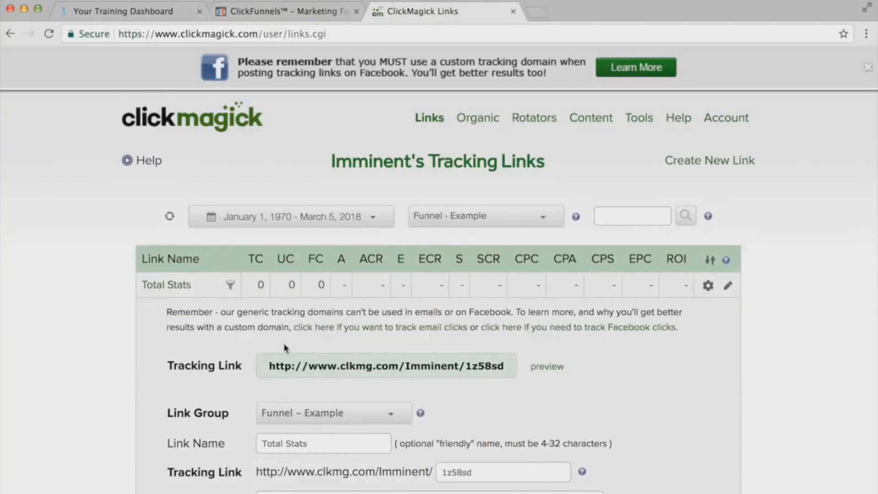
{"action": "scroll", "coordinate": [800, 246], "scroll_direction": "down", "scroll_amount": 2}
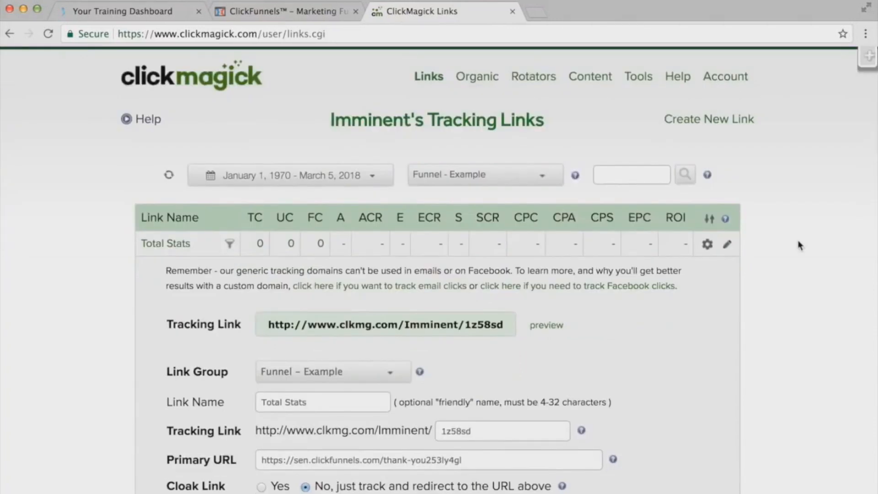
- Create a link sub-group named "Soloads Testing" under "Funnel - Example" in the Group Manager
{"action": "left_click", "coordinate": [645, 78]}
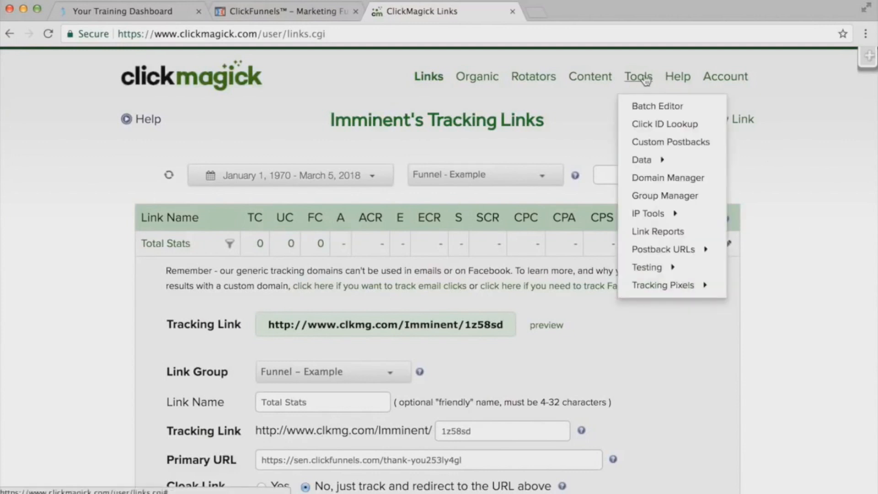
{"action": "left_click", "coordinate": [653, 196]}
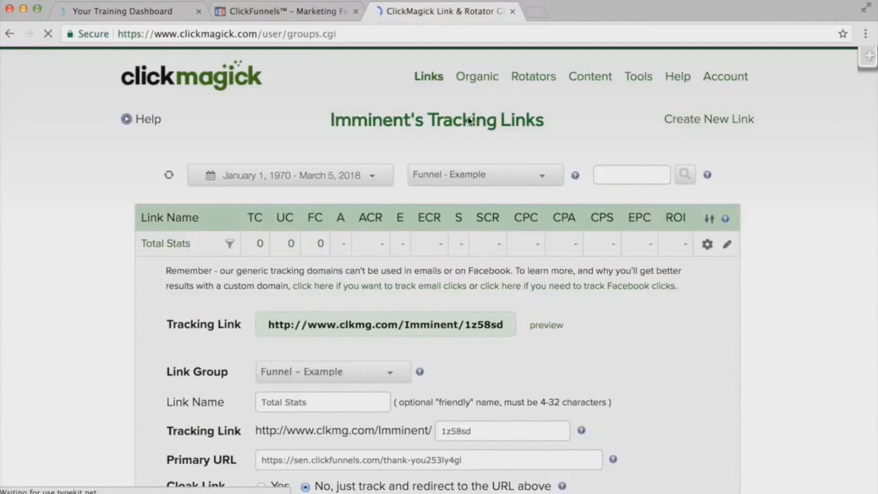
{"action": "scroll", "coordinate": [240, 283], "scroll_direction": "down", "scroll_amount": 4}
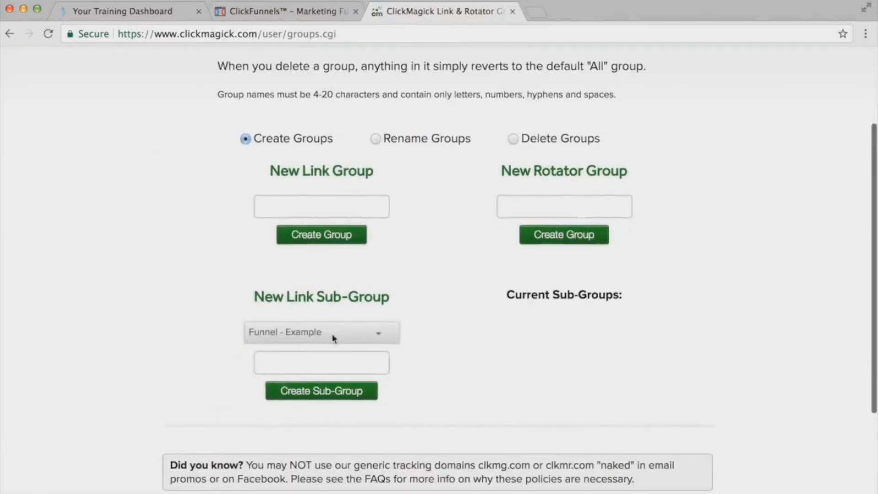
{"action": "left_click", "coordinate": [291, 357]}
{"action": "type", "text": "Soload"}
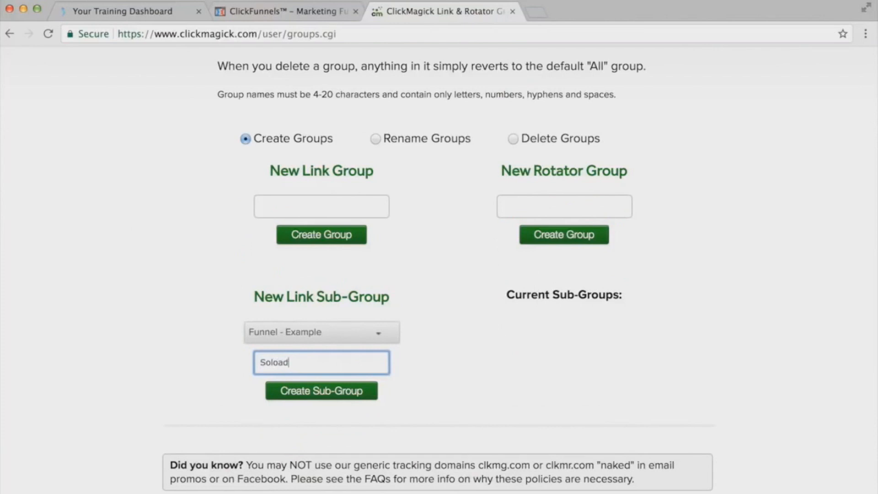
{"action": "type", "text": "s Testin"}
{"action": "type", "text": "n"}
{"action": "left_click", "coordinate": [313, 392]}
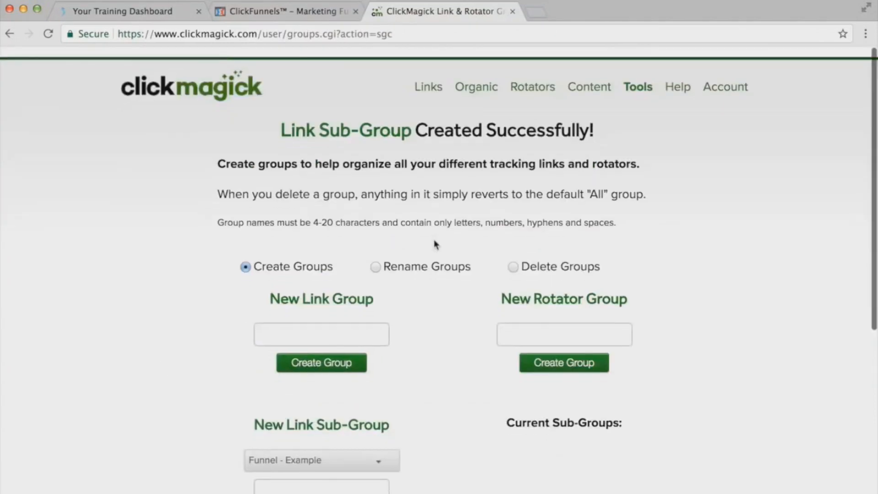
- Filter the tracking links to the "Funnel - Example > Soloads Testing" sub-group and start a new link there
{"action": "left_click", "coordinate": [432, 80]}
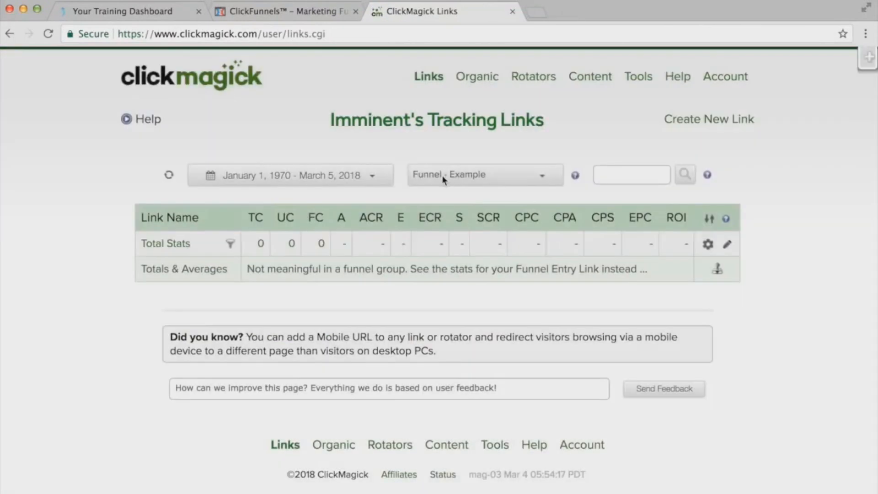
{"action": "left_click", "coordinate": [443, 178]}
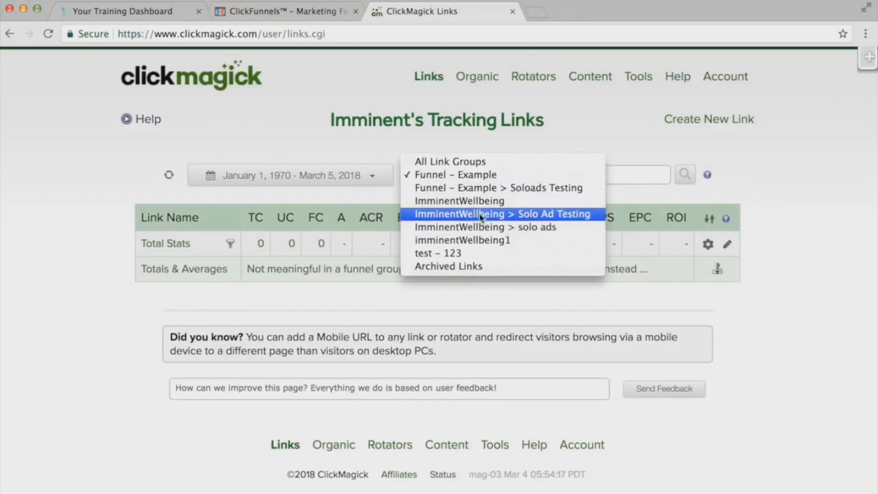
{"action": "left_click", "coordinate": [465, 187]}
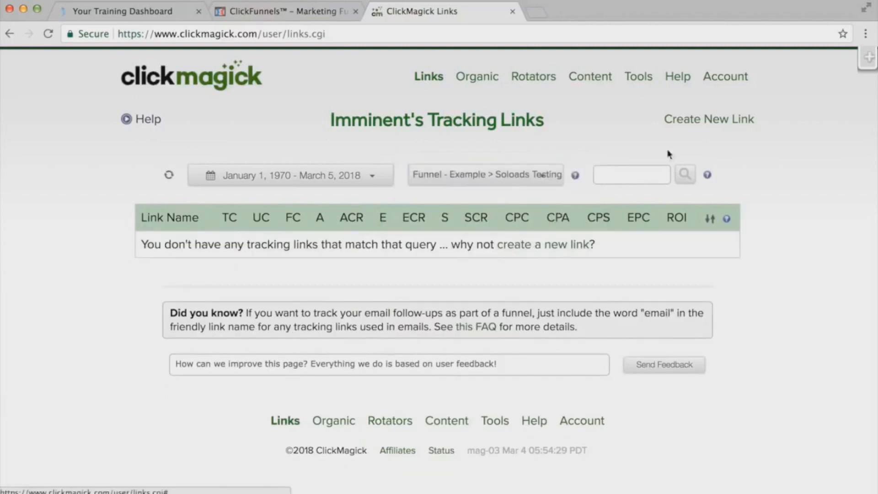
{"action": "left_click", "coordinate": [682, 120]}
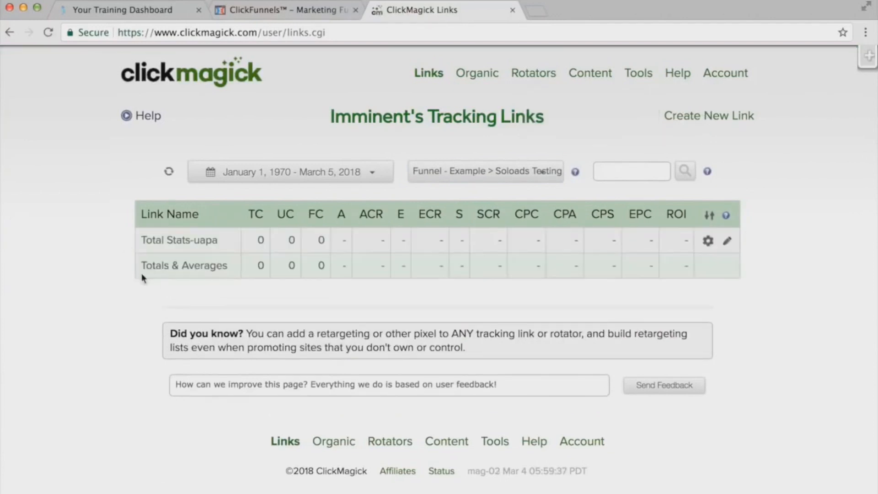
- Open the "Total Stats-uapa" link and change its name to a person's first name followed by "- Mar 5/3 - 100"
{"action": "left_click", "coordinate": [183, 243]}
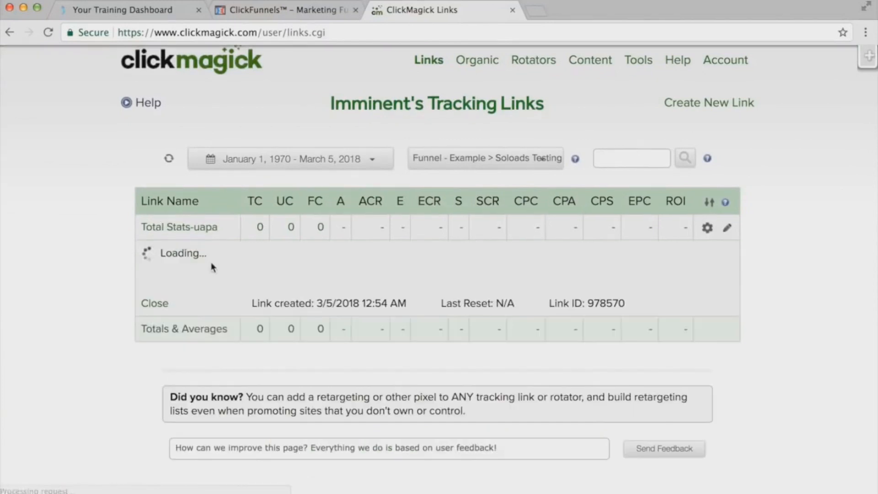
{"action": "scroll", "coordinate": [194, 249], "scroll_direction": "down", "scroll_amount": 1}
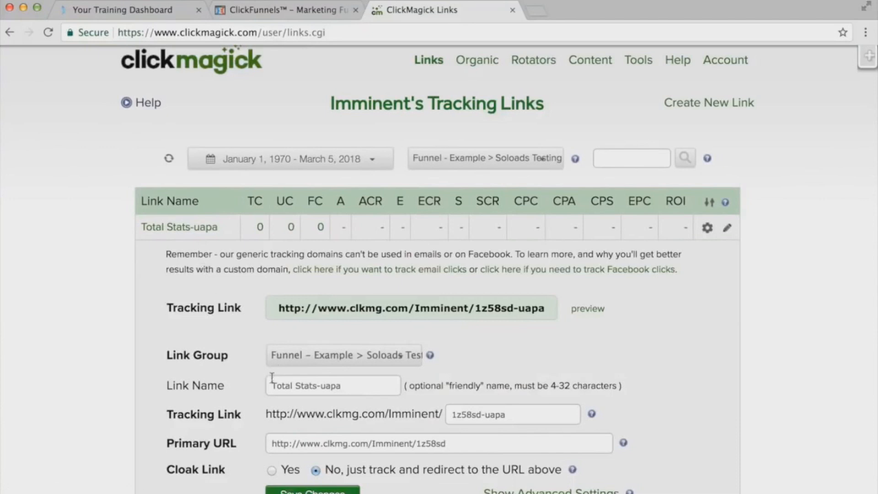
{"action": "scroll", "coordinate": [271, 384], "scroll_direction": "down", "scroll_amount": 1}
{"action": "triple_click", "coordinate": [271, 382]}
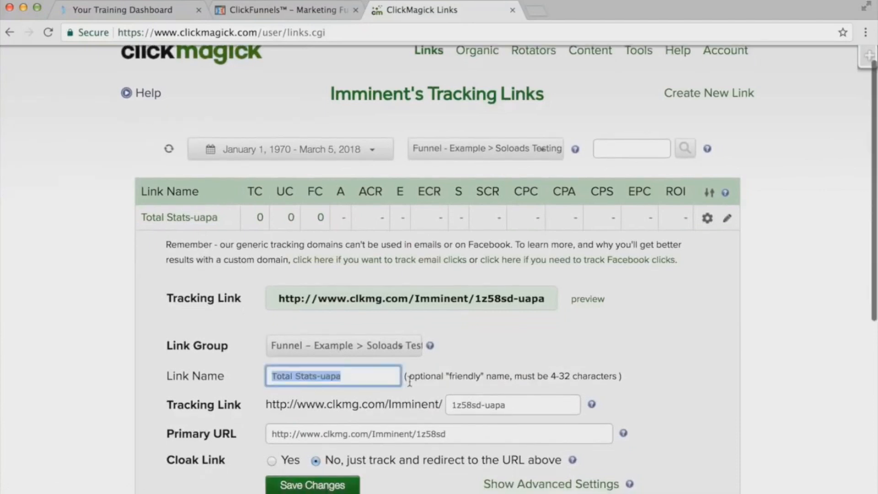
{"action": "key", "text": "BackSpace"}
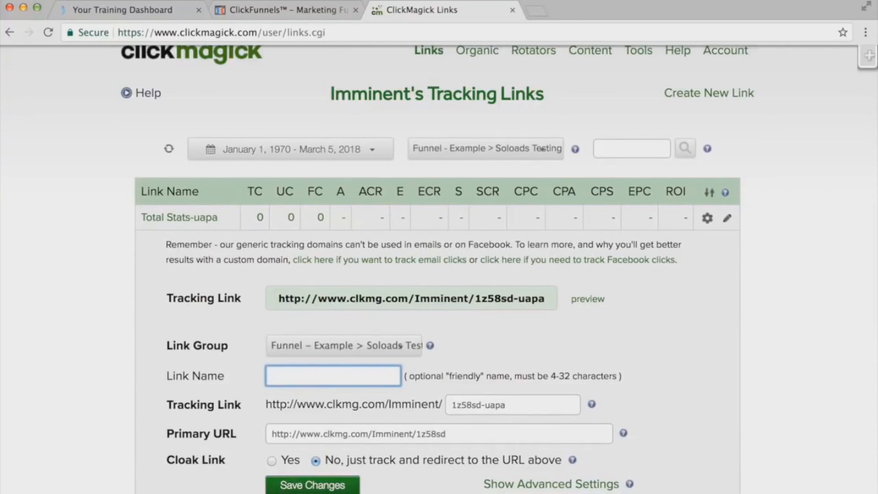
{"action": "type", "text": "John - Mar 5/3 - 100"}
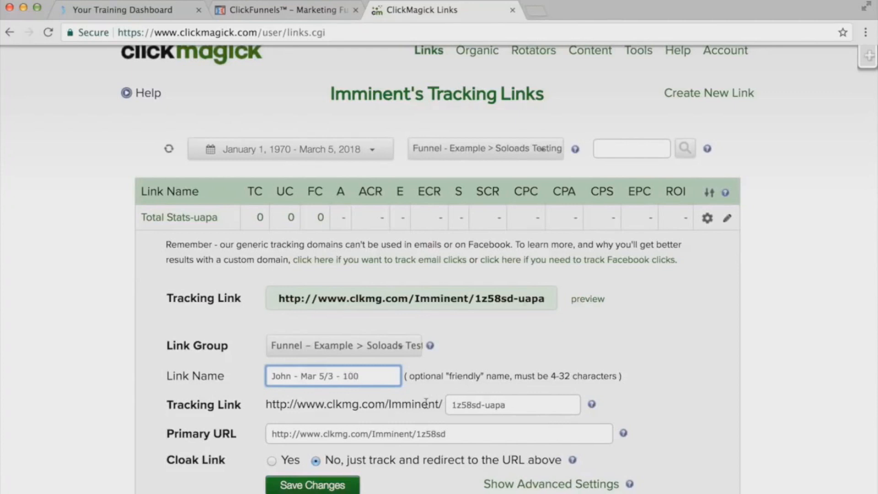
{"action": "scroll", "coordinate": [426, 384], "scroll_direction": "down", "scroll_amount": 2}
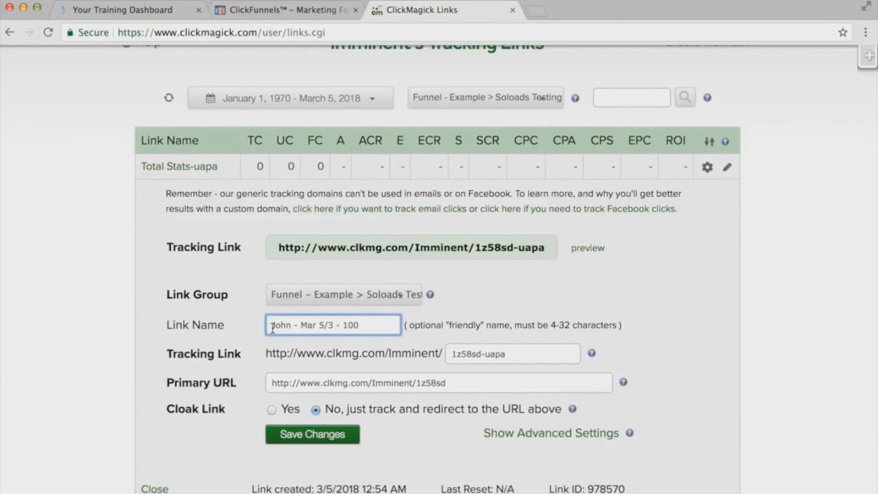
{"action": "left_click_drag", "start_coordinate": [275, 325], "coordinate": [291, 325]}
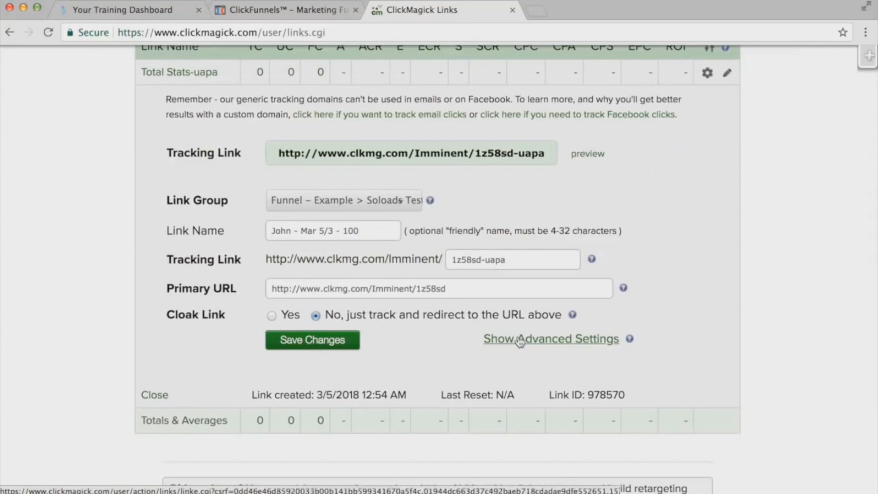
- Set the link's traffic cost to $50 in the advanced settings and save the changes
{"action": "left_click", "coordinate": [564, 346]}
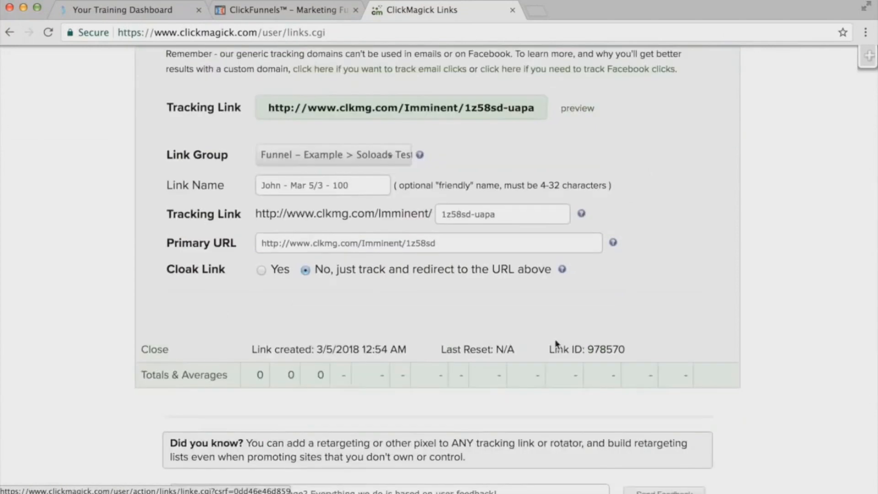
{"action": "scroll", "coordinate": [483, 286], "scroll_direction": "down", "scroll_amount": 2}
{"action": "scroll", "coordinate": [482, 284], "scroll_direction": "down", "scroll_amount": 2}
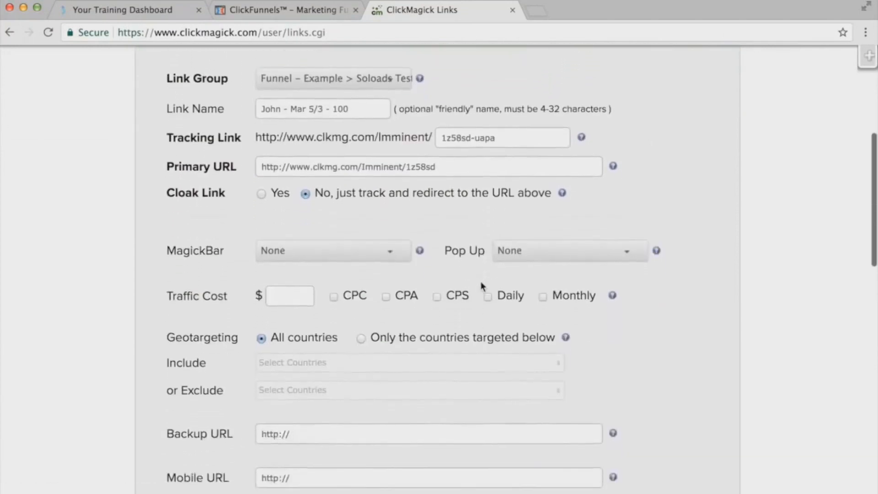
{"action": "left_click", "coordinate": [294, 297]}
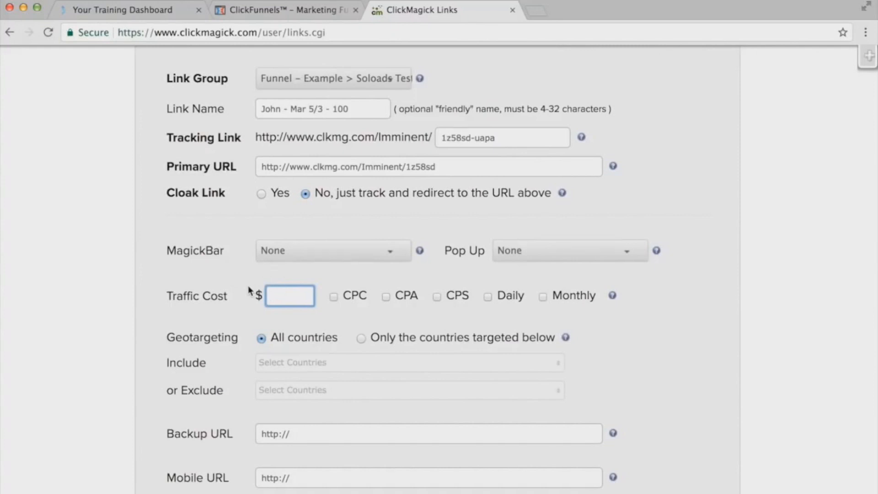
{"action": "type", "text": "50"}
{"action": "left_click", "coordinate": [335, 313]}
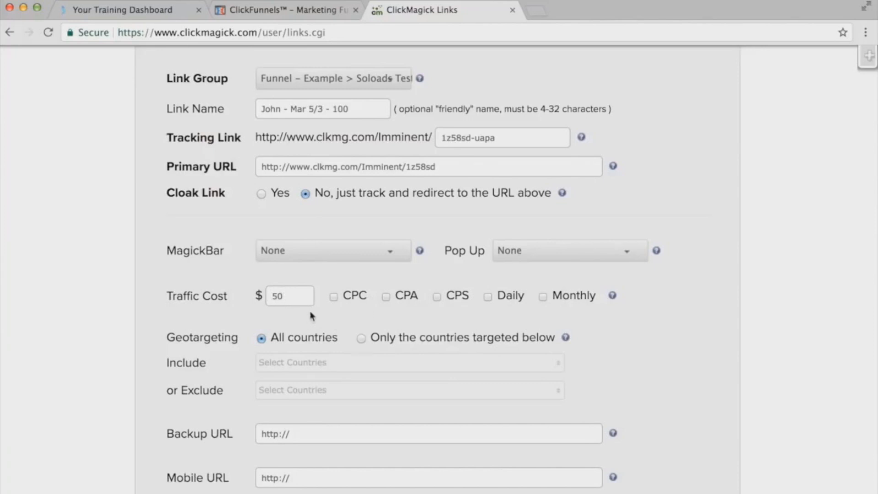
{"action": "scroll", "coordinate": [137, 290], "scroll_direction": "down", "scroll_amount": 2}
{"action": "scroll", "coordinate": [137, 290], "scroll_direction": "down", "scroll_amount": 10}
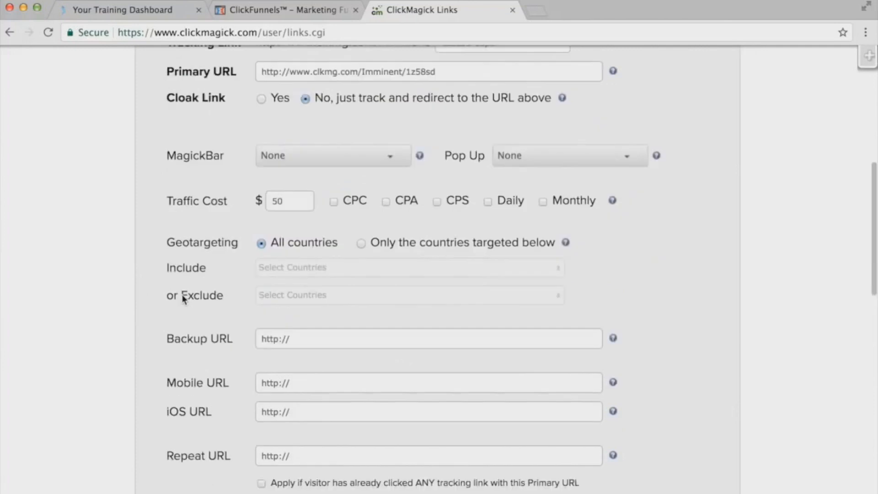
{"action": "scroll", "coordinate": [182, 297], "scroll_direction": "down", "scroll_amount": 11}
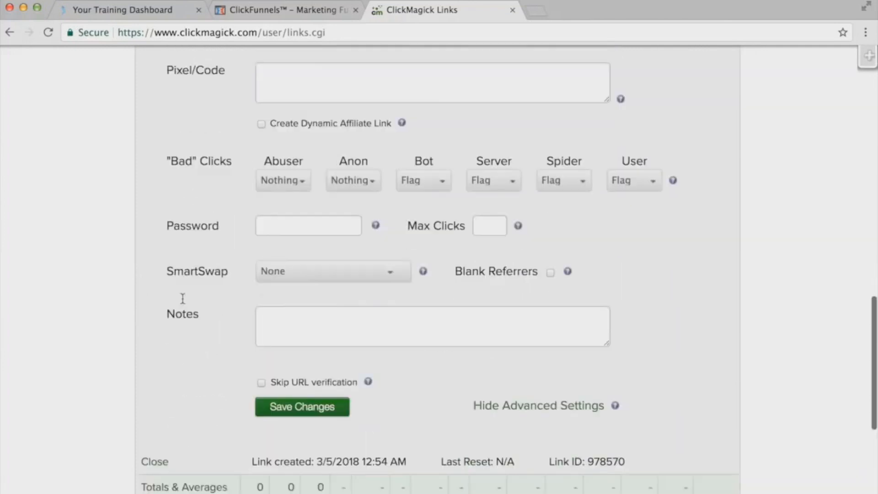
{"action": "left_click", "coordinate": [291, 356]}
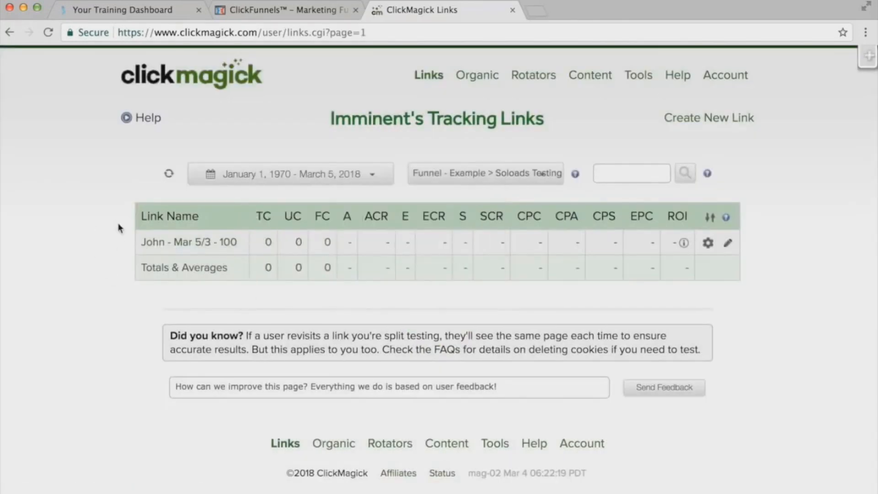
- Open the saved link's details in the "Soloads Testing" sub-group and select its tracking link URL
{"action": "left_click", "coordinate": [166, 242]}
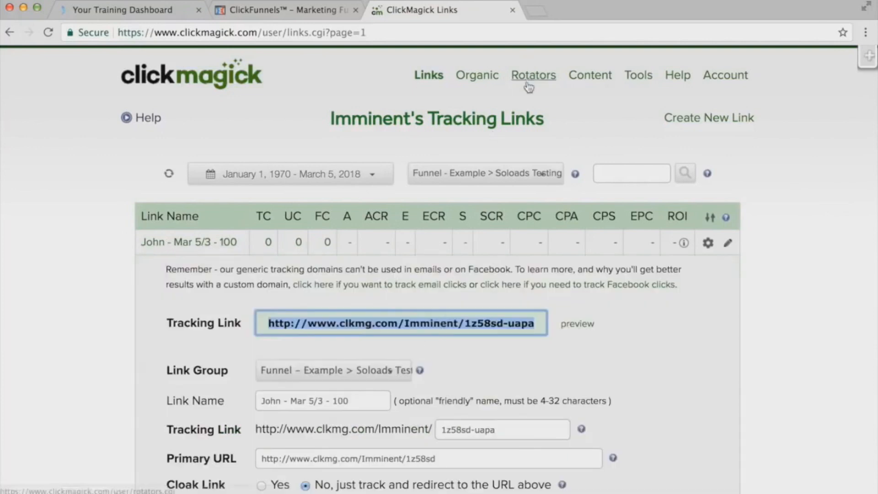